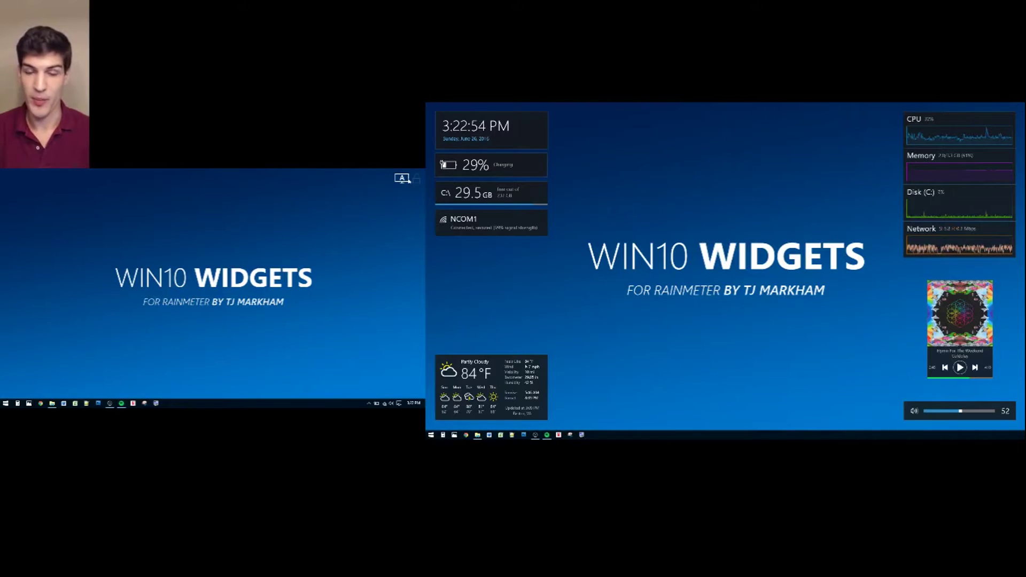
Set the switcher icon to the Light icon style, then load another size variant
right_click(403, 179)
mouse_move(377, 192)
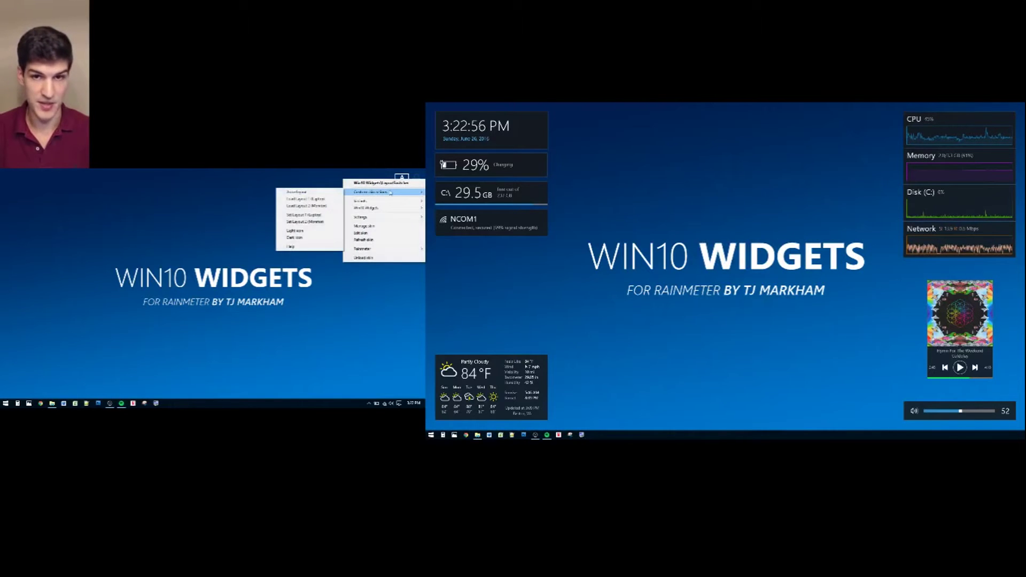
click(317, 233)
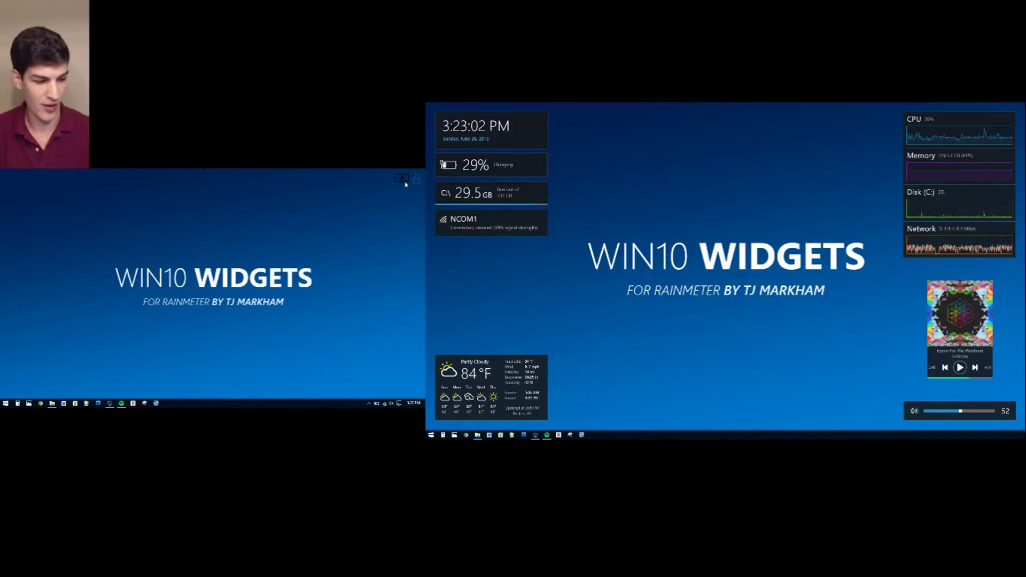
right_click(403, 185)
mouse_move(378, 195)
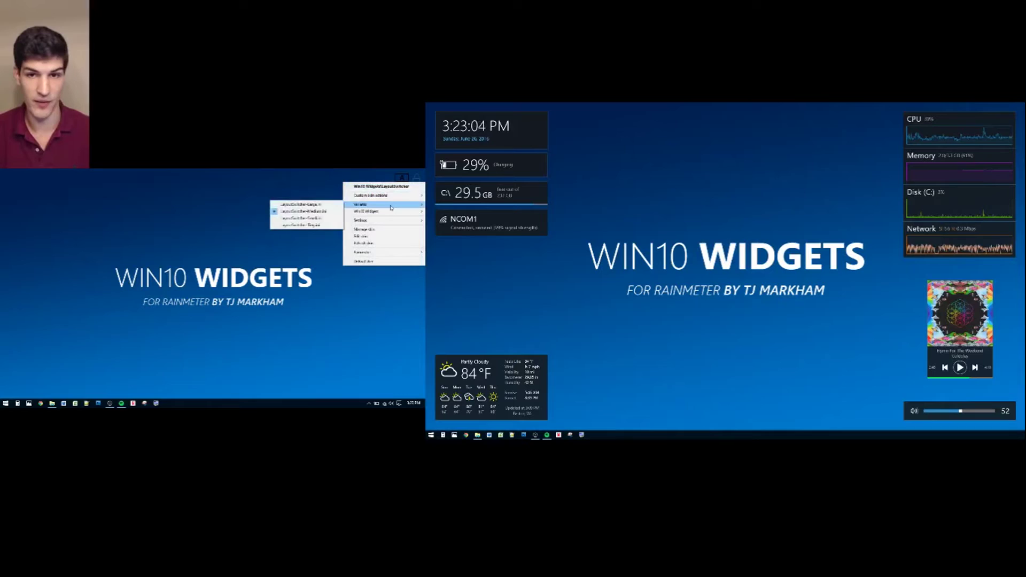
click(301, 224)
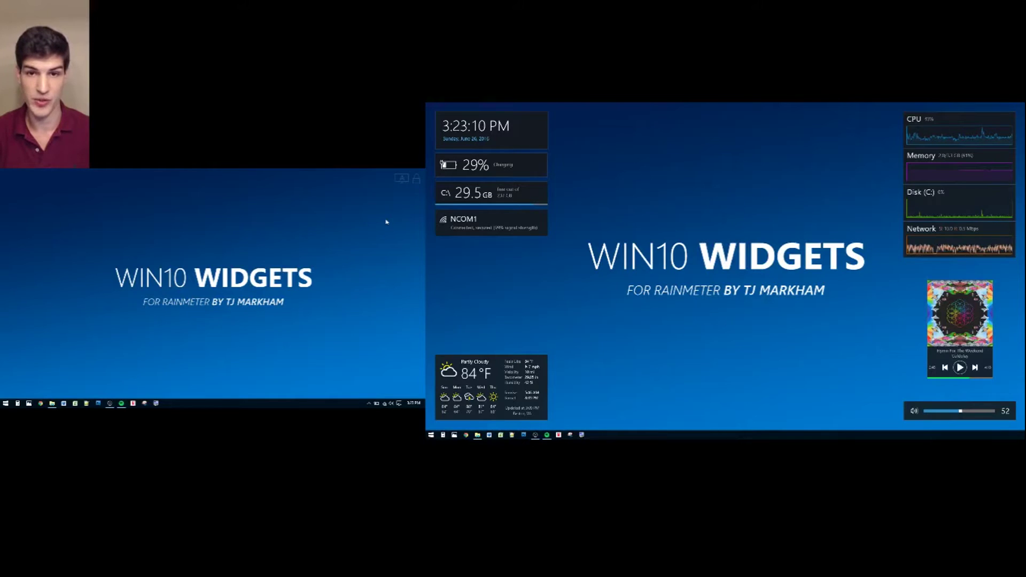
Load the LayoutSwitcher-Large variant and then another size variant from the menu
right_click(401, 178)
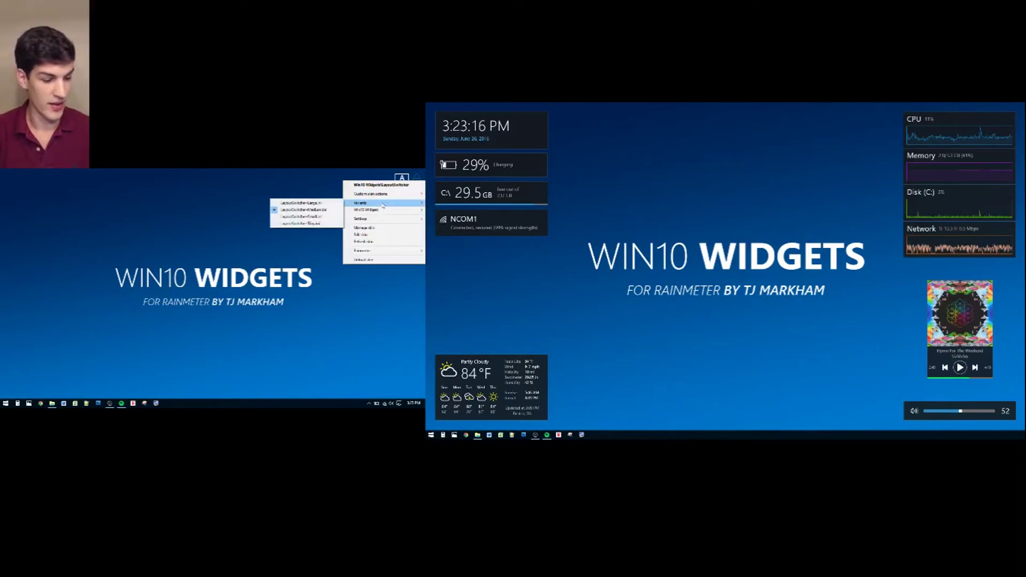
mouse_move(362, 202)
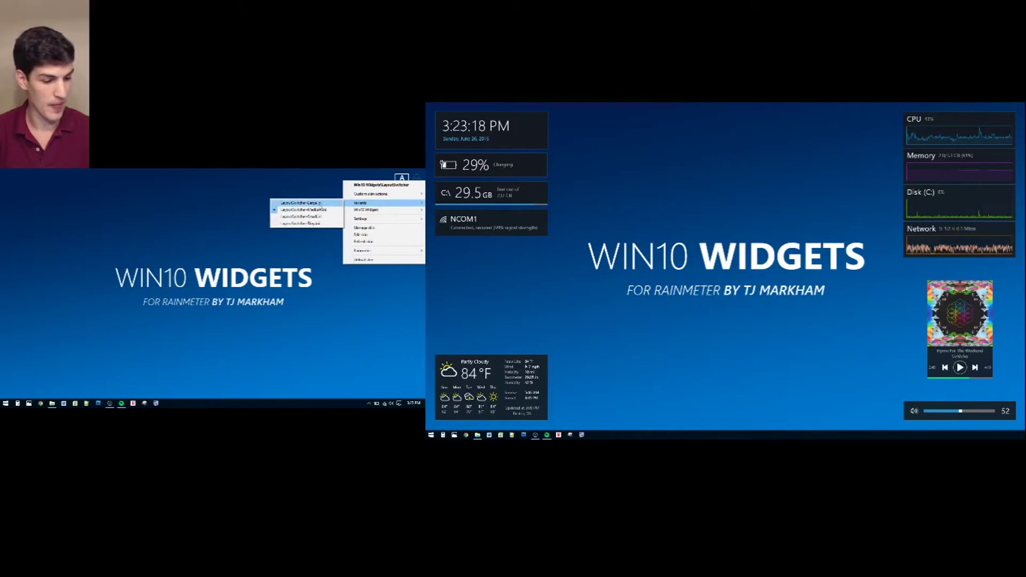
click(305, 202)
right_click(401, 179)
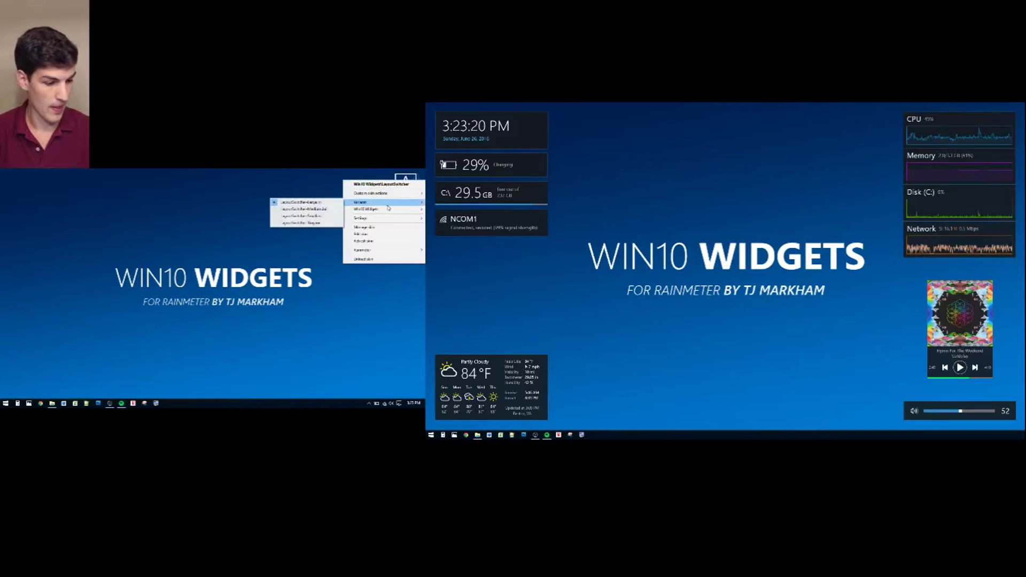
click(315, 211)
right_click(395, 189)
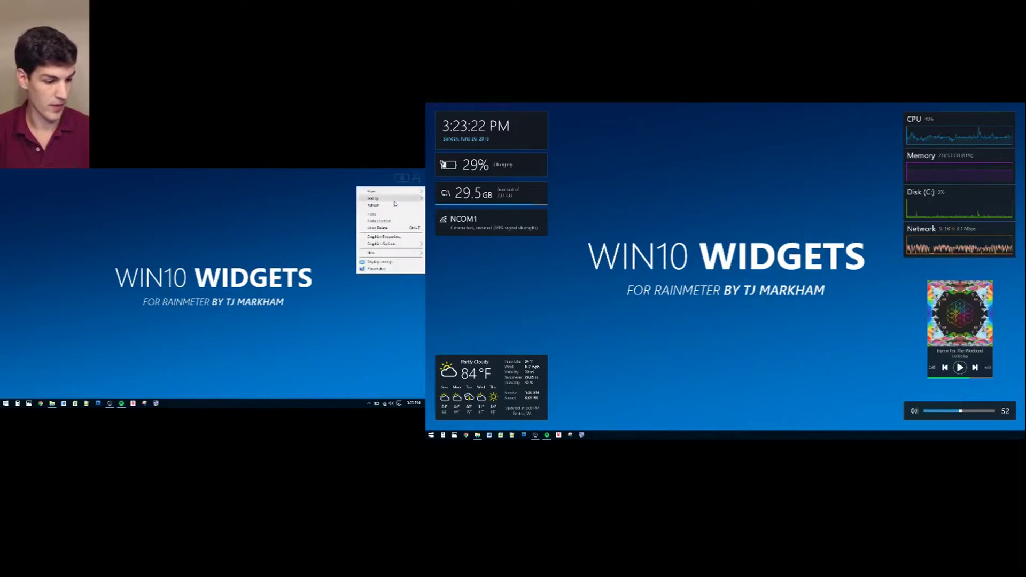
Cycle through further size variants, ending on LayoutSwitcher-Medium
right_click(401, 179)
mouse_move(361, 197)
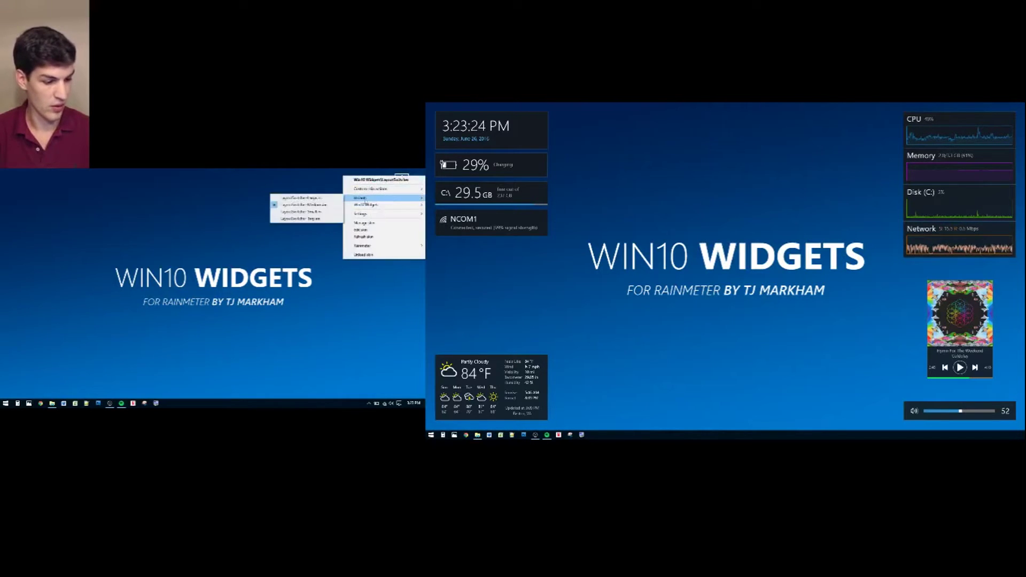
click(323, 215)
right_click(401, 178)
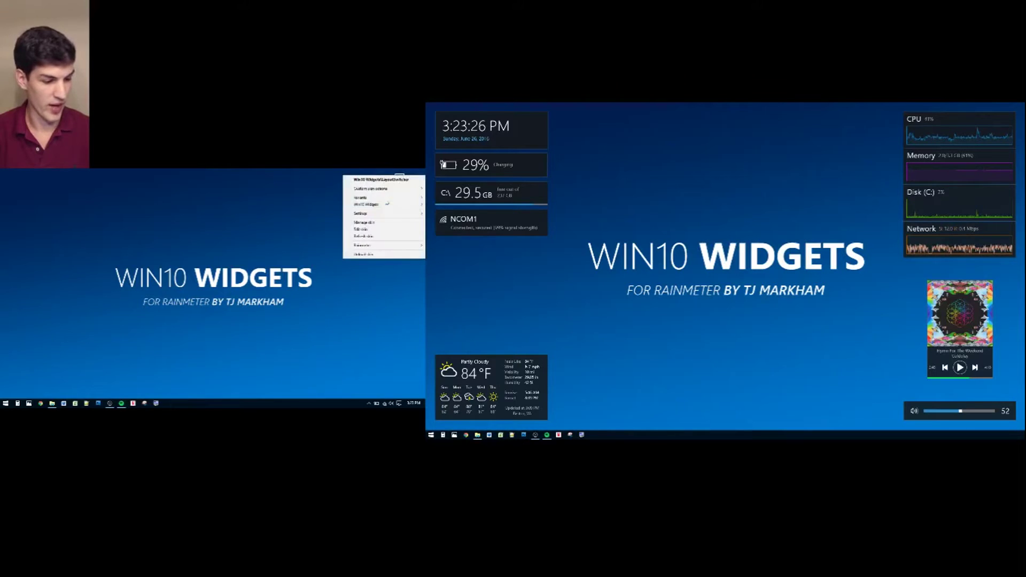
click(321, 214)
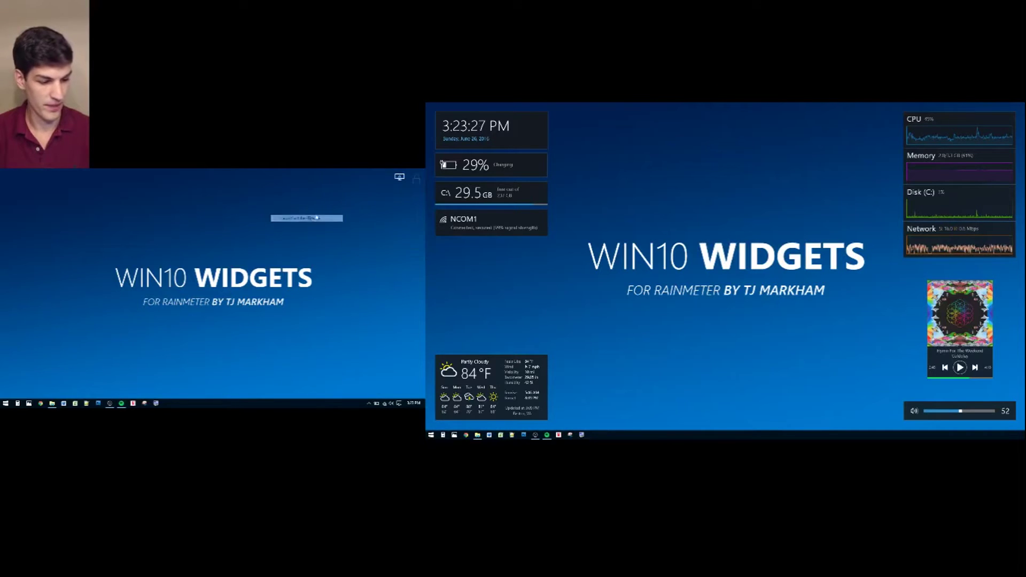
right_click(399, 177)
mouse_move(360, 199)
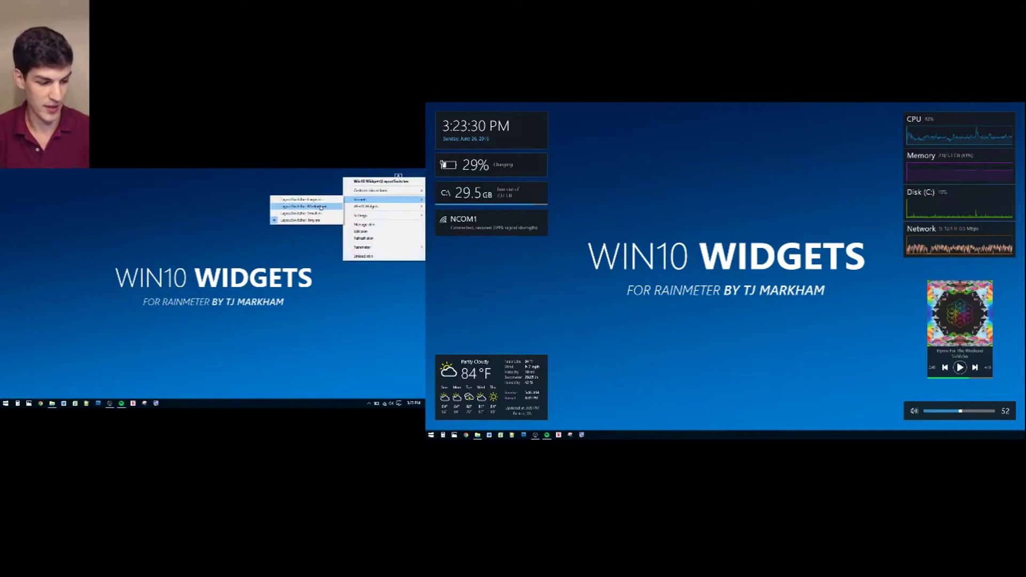
click(322, 208)
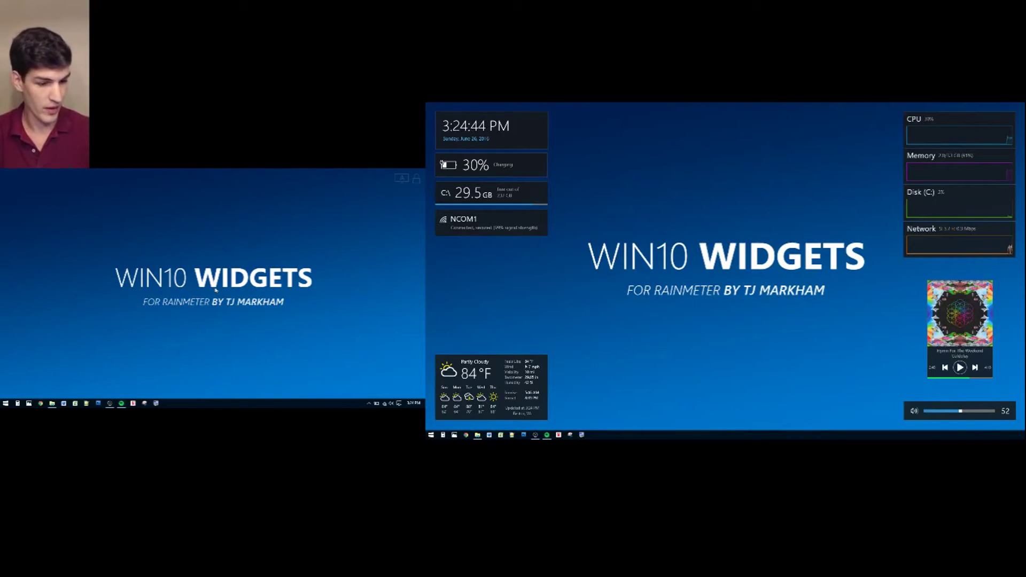
Save the current widget arrangement as Layout 2 and confirm the 'Layout 2 Set' message
right_click(402, 181)
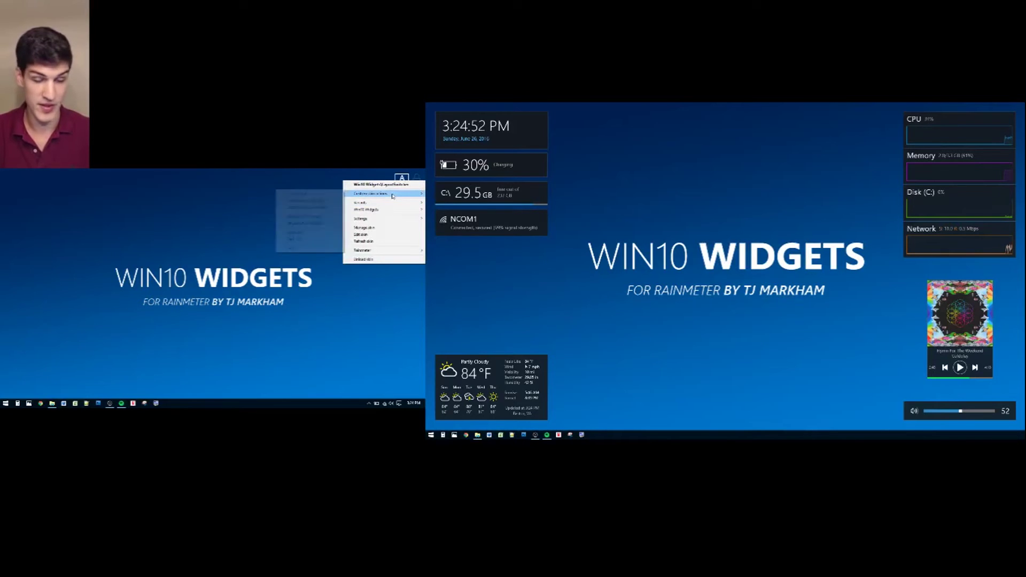
mouse_move(371, 194)
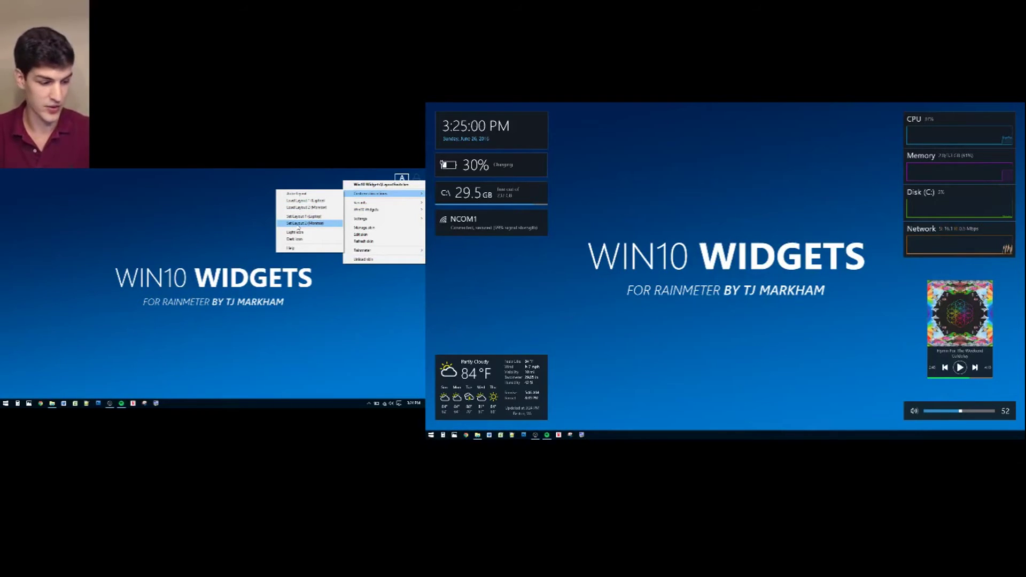
click(298, 228)
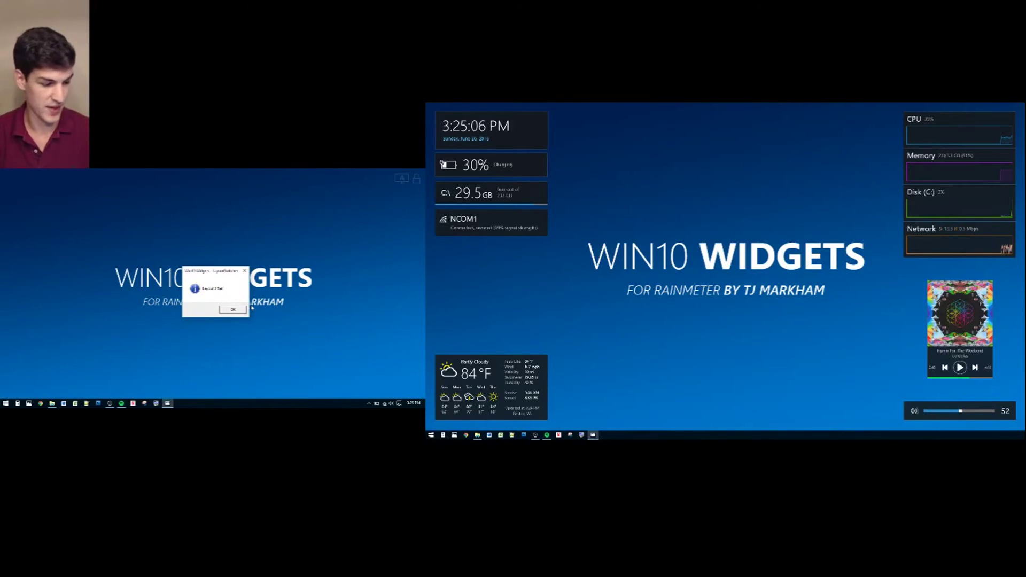
click(232, 311)
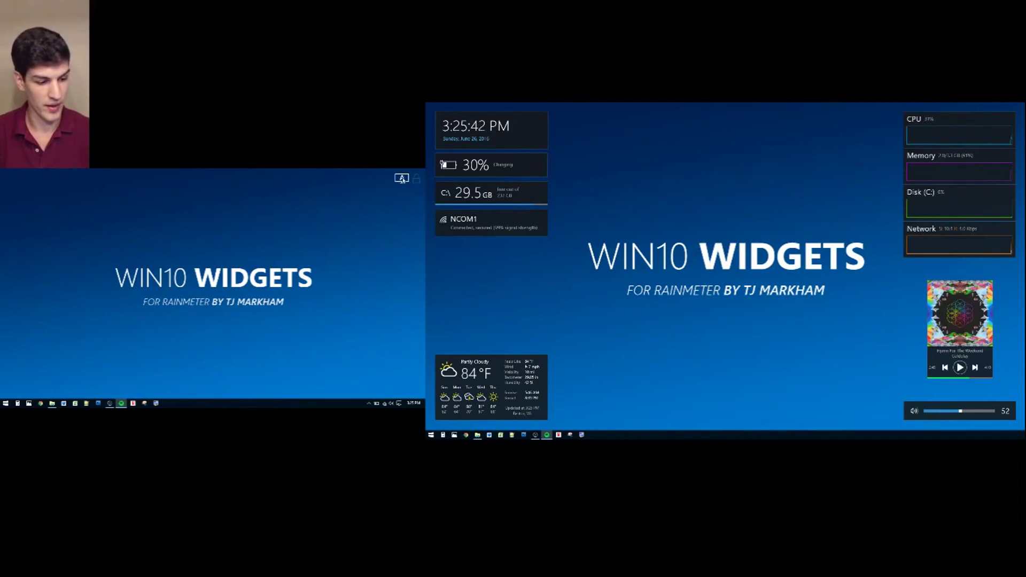
Enable Auto layout from the switcher's custom skin actions
right_click(401, 178)
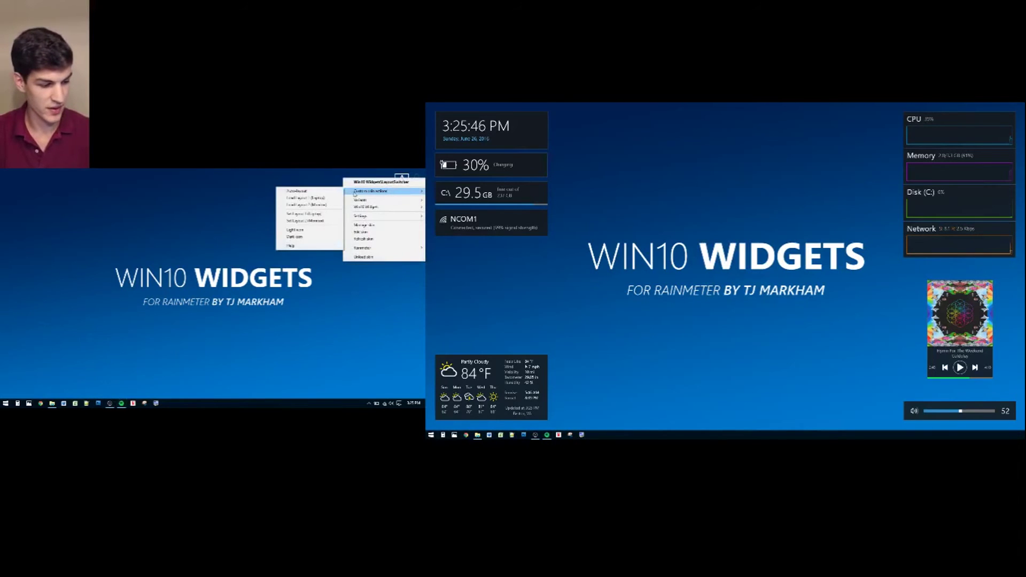
mouse_move(370, 191)
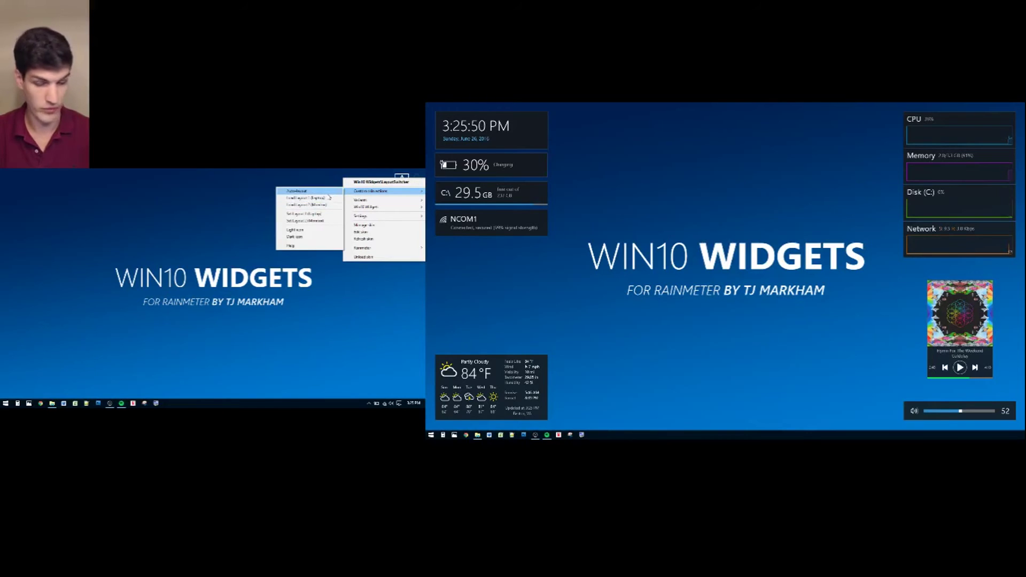
click(327, 201)
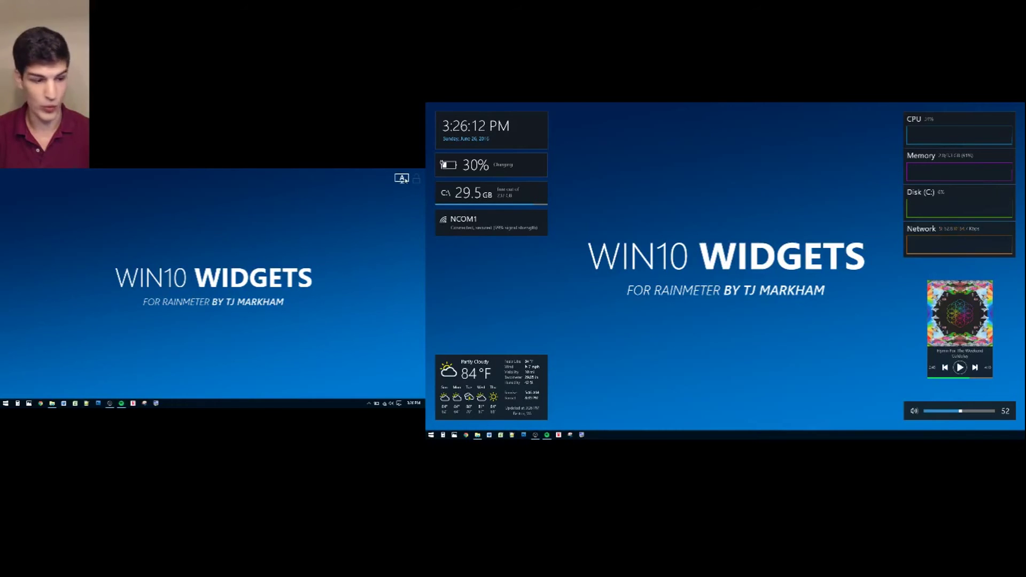
Load the LayoutSwitcher-Small.ini variant of the switcher
right_click(402, 178)
mouse_move(371, 199)
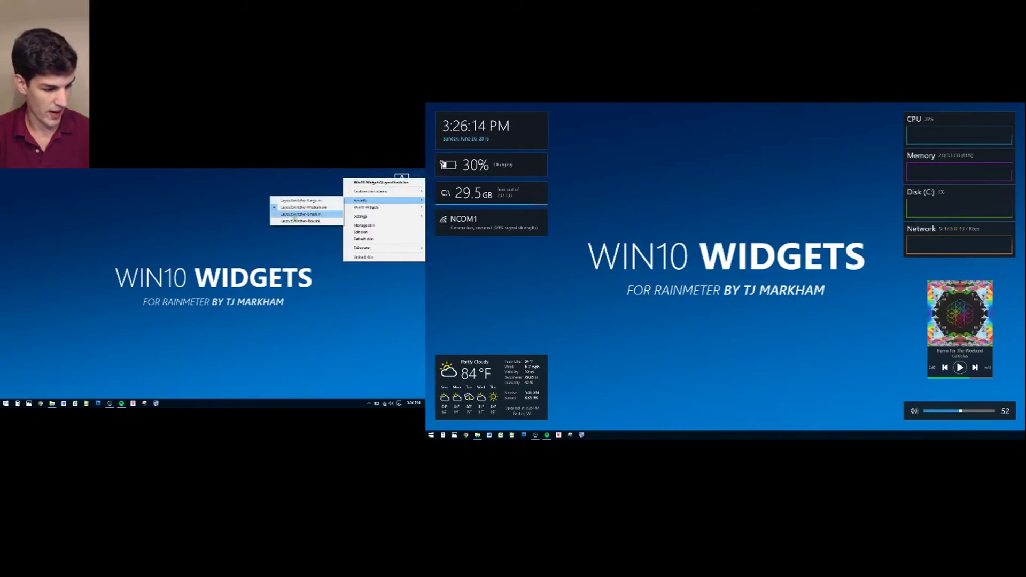
click(305, 221)
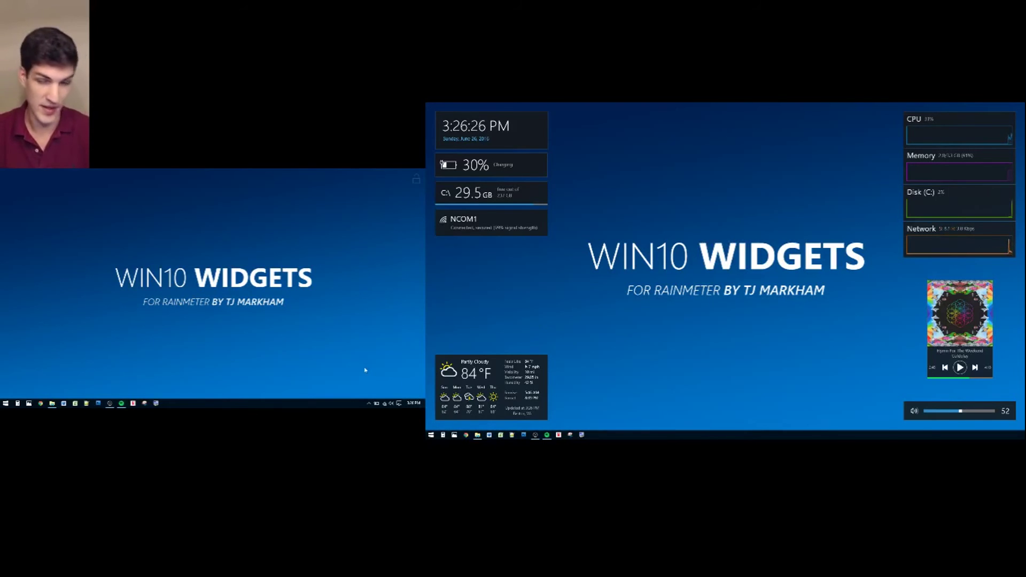
Via the Rainmeter tray icon's LayoutSwitcher menu, set the switcher to the Dark icon style
click(369, 404)
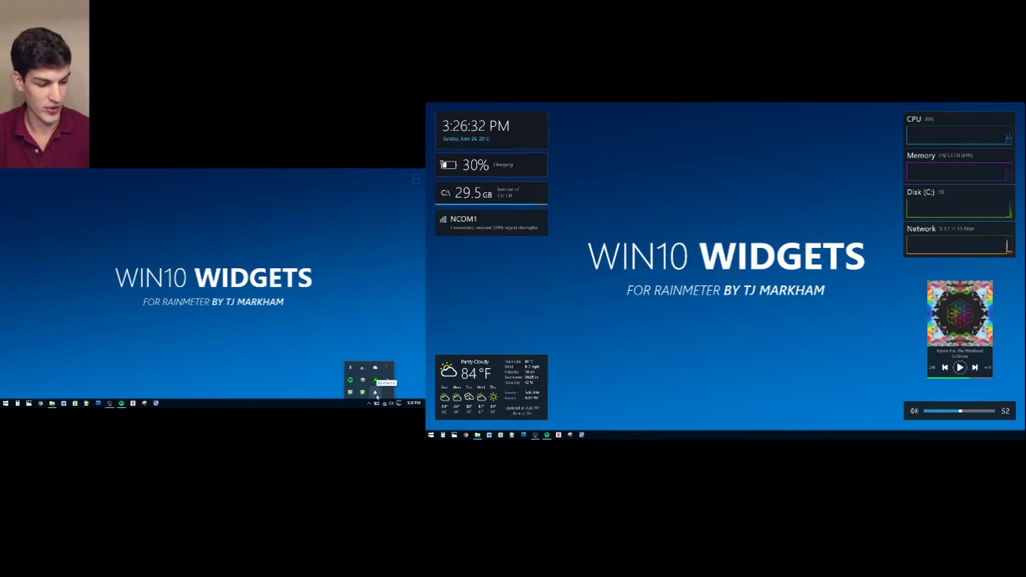
right_click(377, 390)
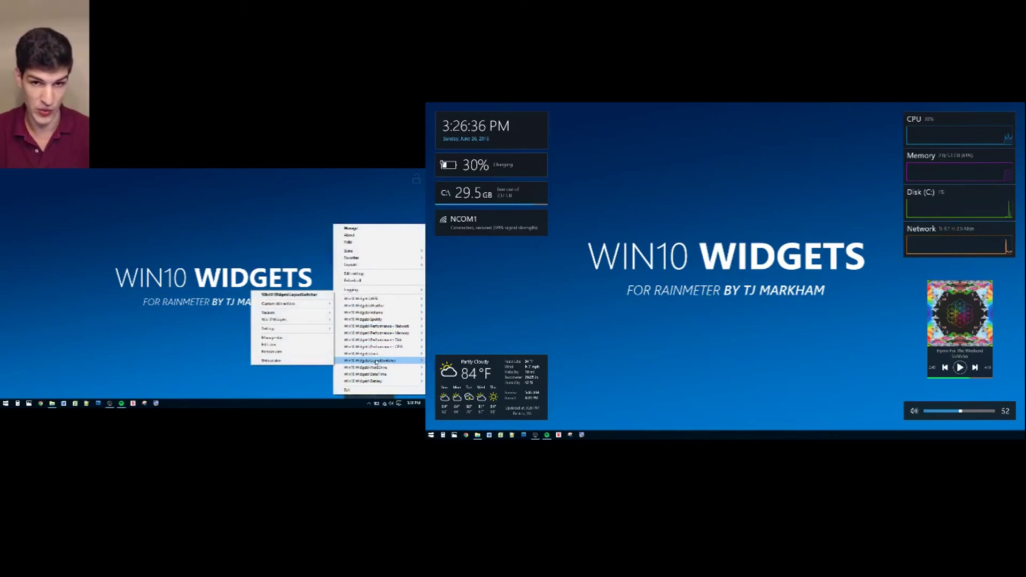
mouse_move(367, 360)
mouse_move(281, 303)
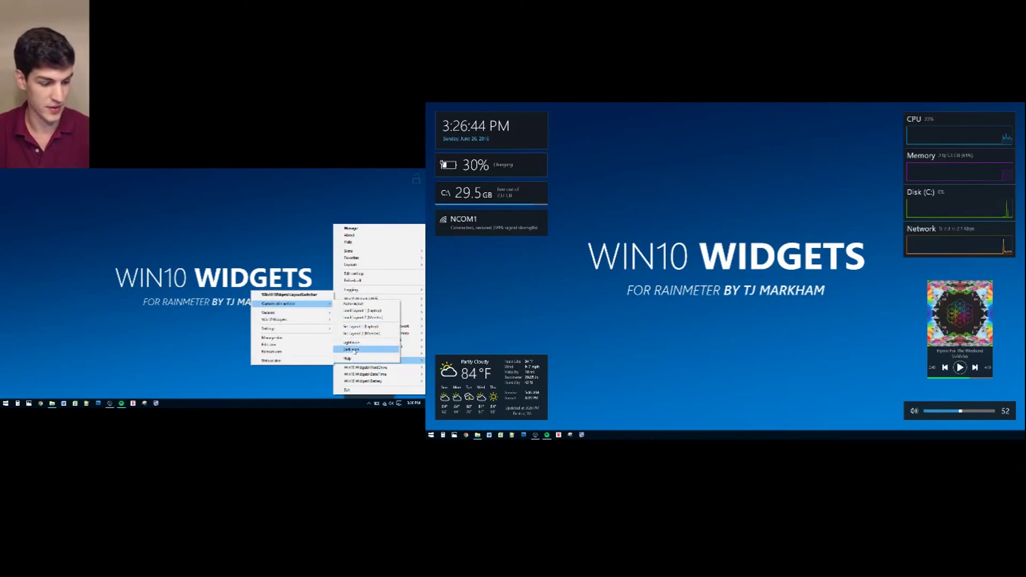
click(356, 350)
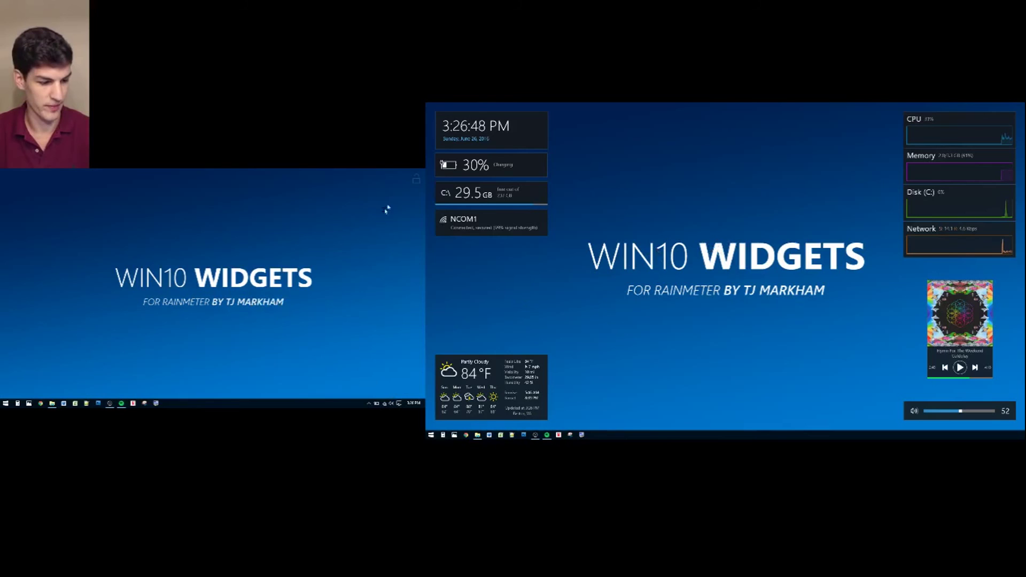
Show the dark switcher icon's Custom skin actions menu on the desktop
right_click(406, 176)
mouse_move(377, 190)
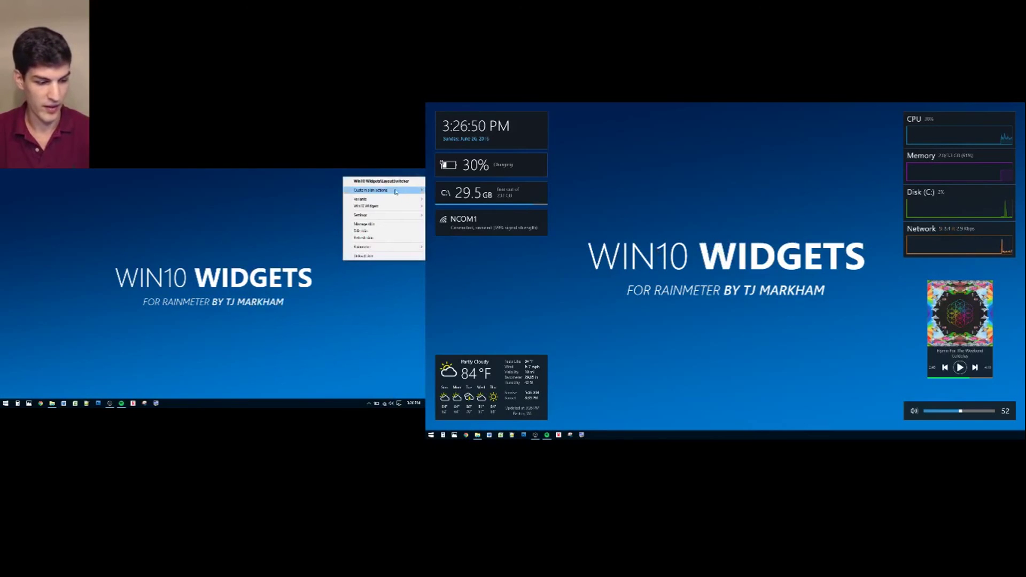